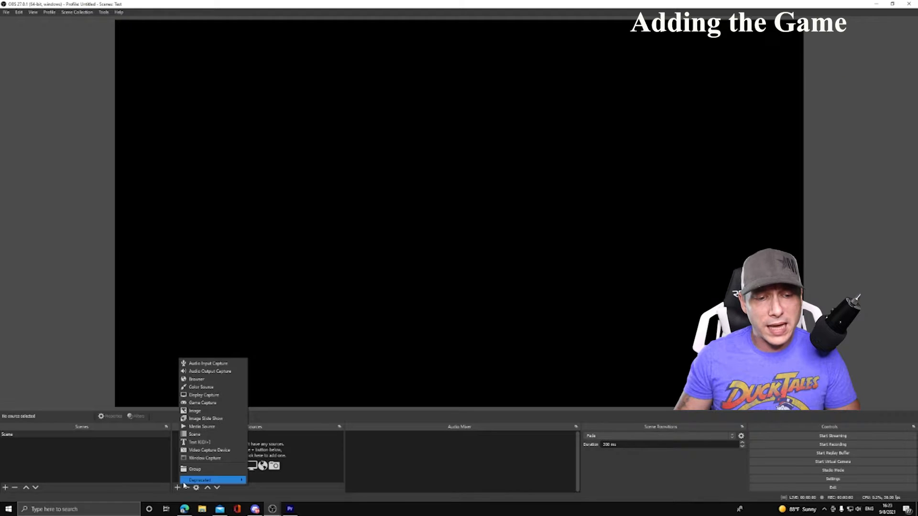
- Add a Video Capture Device source named Capture Card that uses the Live Gamer DUO - 1 device
left_click(201, 450)
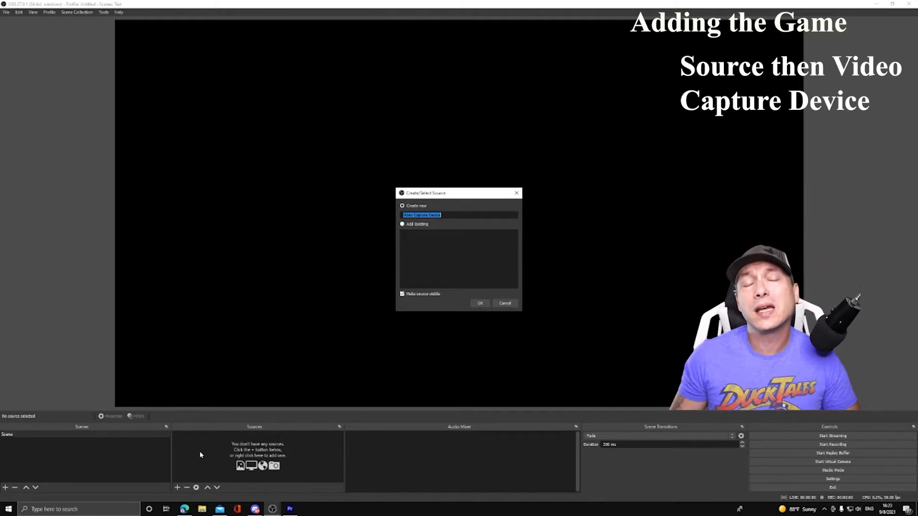
type("c")
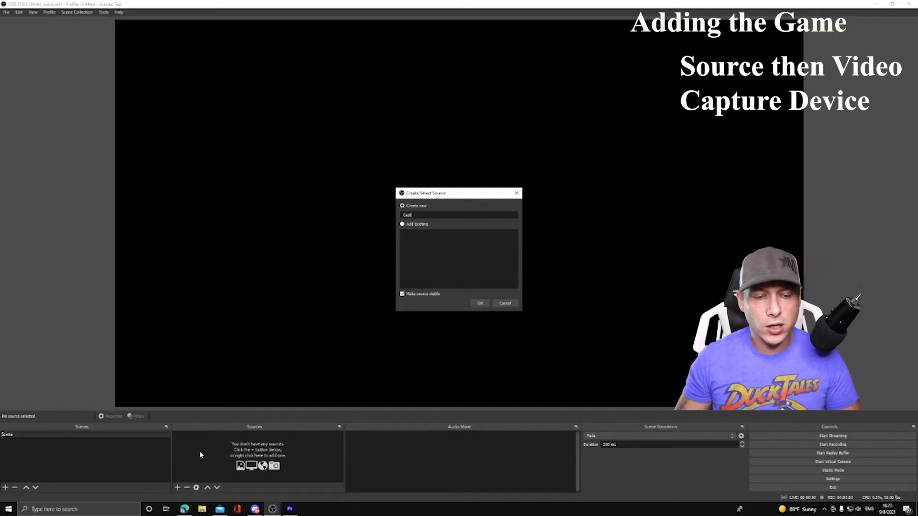
type("apture Card")
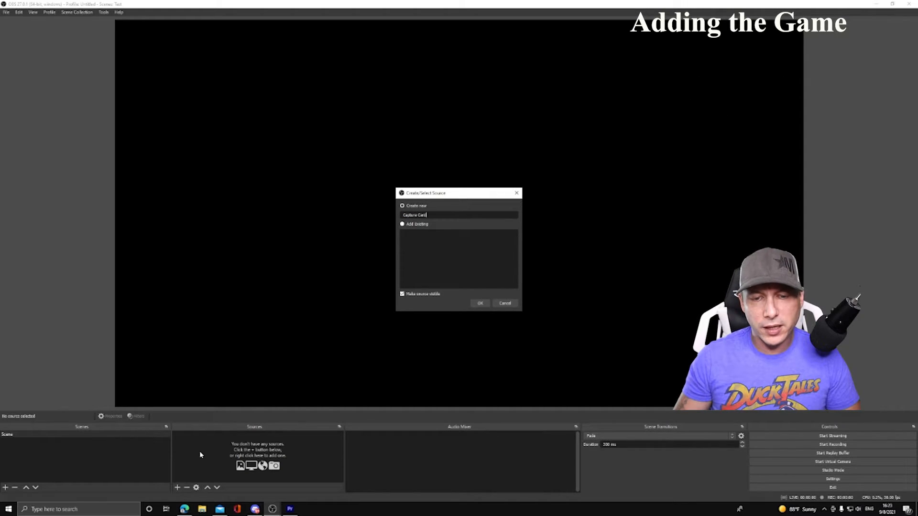
left_click(481, 303)
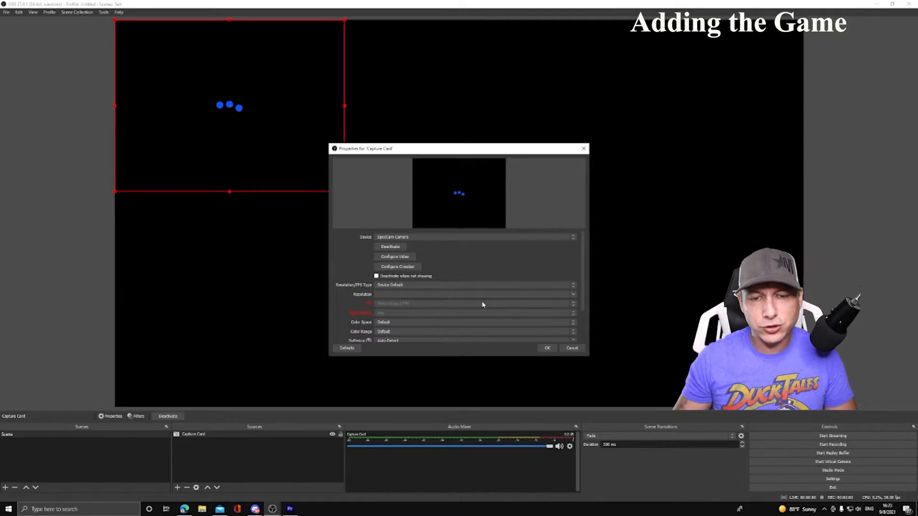
left_click(574, 237)
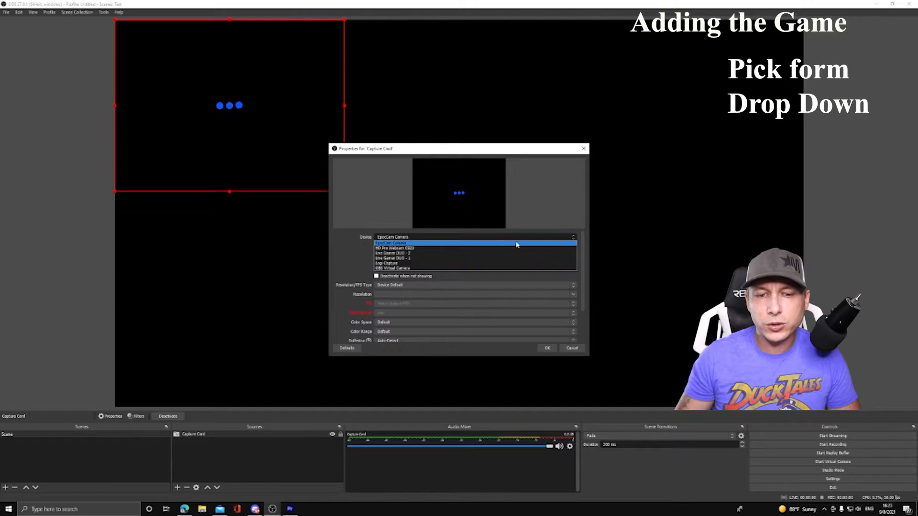
left_click(448, 259)
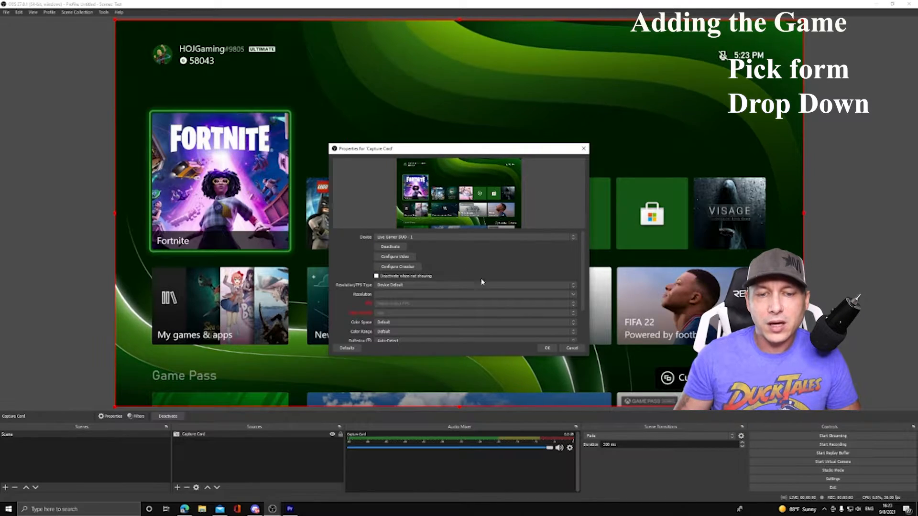
left_click(546, 349)
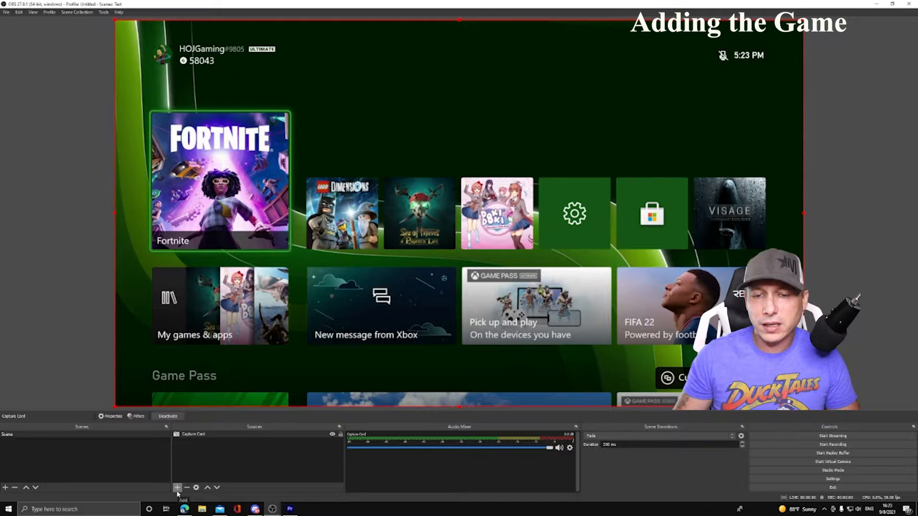
- Transform the Capture Card source so that it fits the screen
right_click(368, 267)
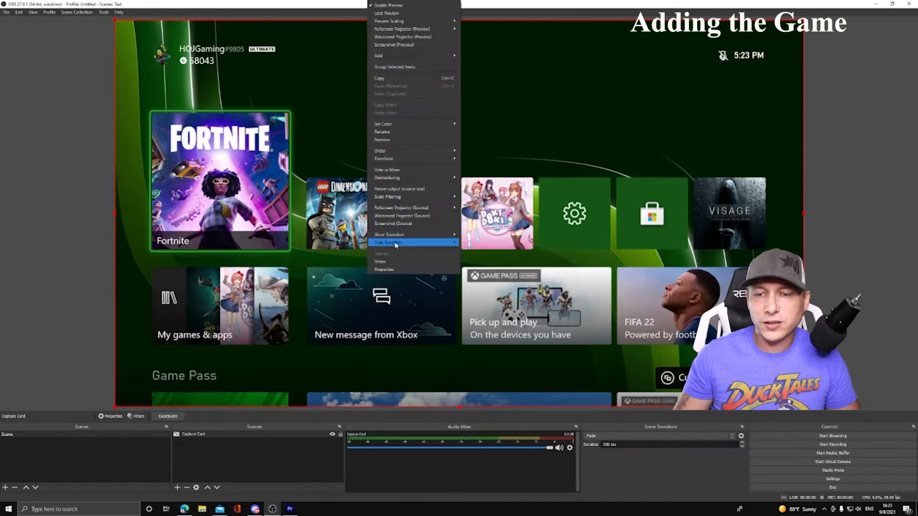
mouse_move(403, 159)
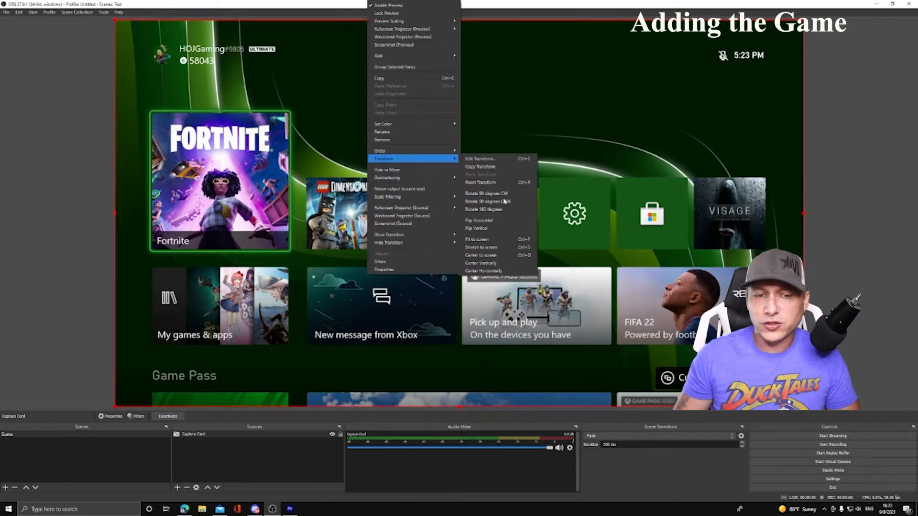
left_click(498, 240)
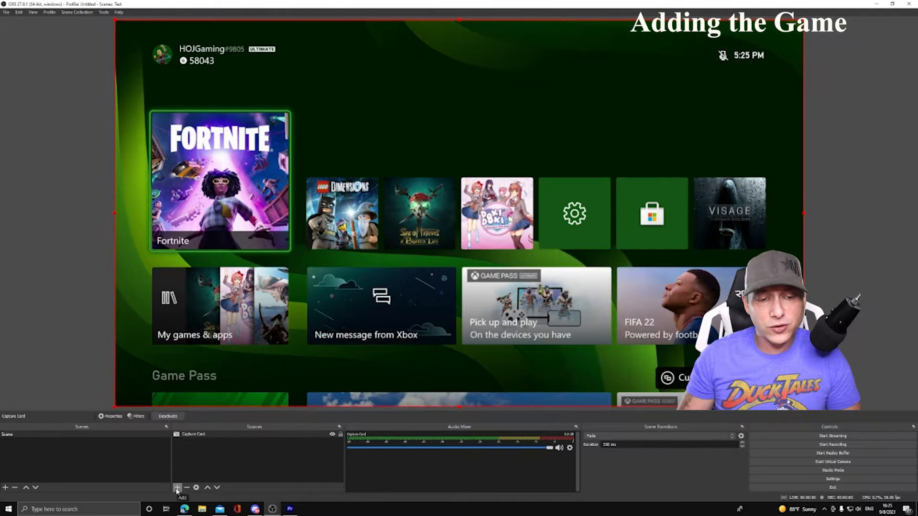
- Add a Display Capture source with the default name and set it to capture Display 2 (1920x1080)
left_click(177, 488)
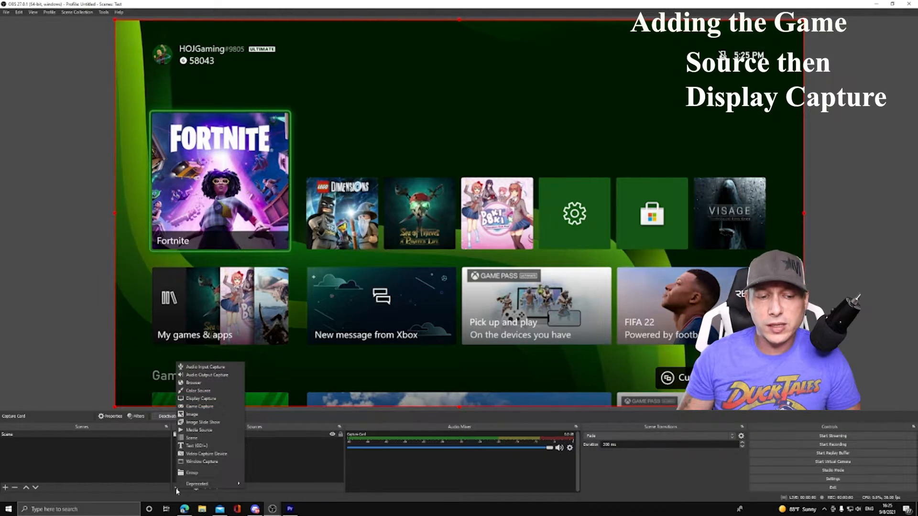
left_click(201, 398)
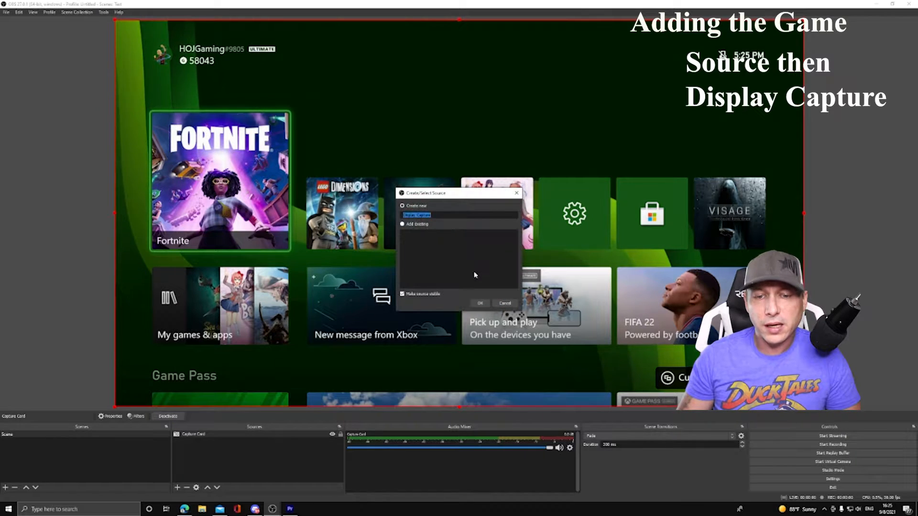
left_click(480, 303)
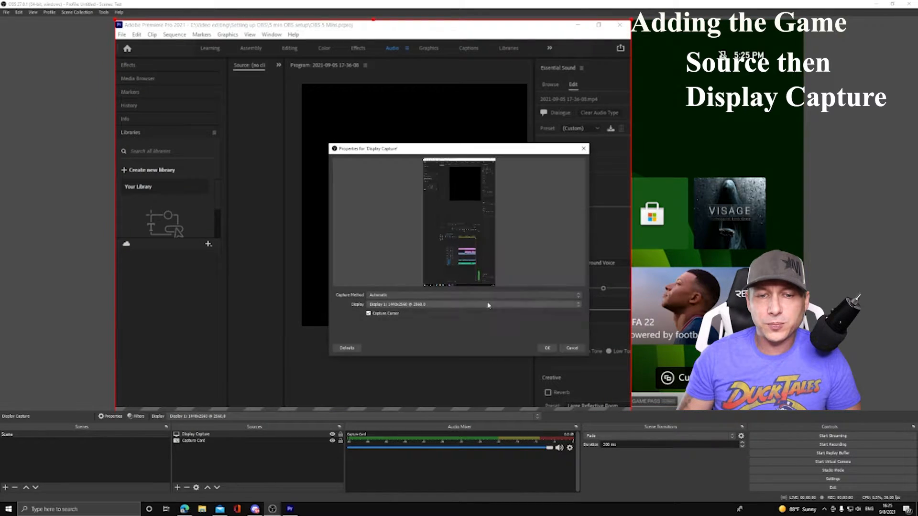
left_click(578, 295)
left_click(579, 299)
left_click(577, 304)
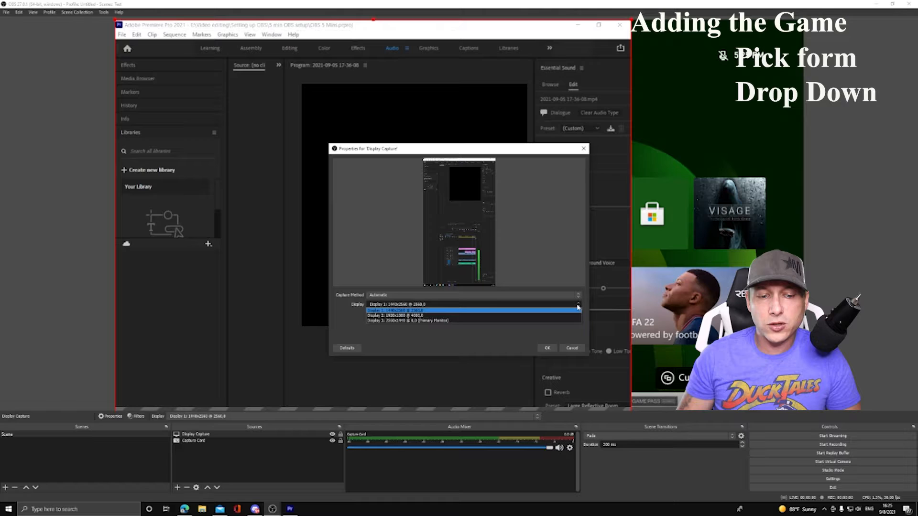
left_click(551, 315)
left_click(548, 348)
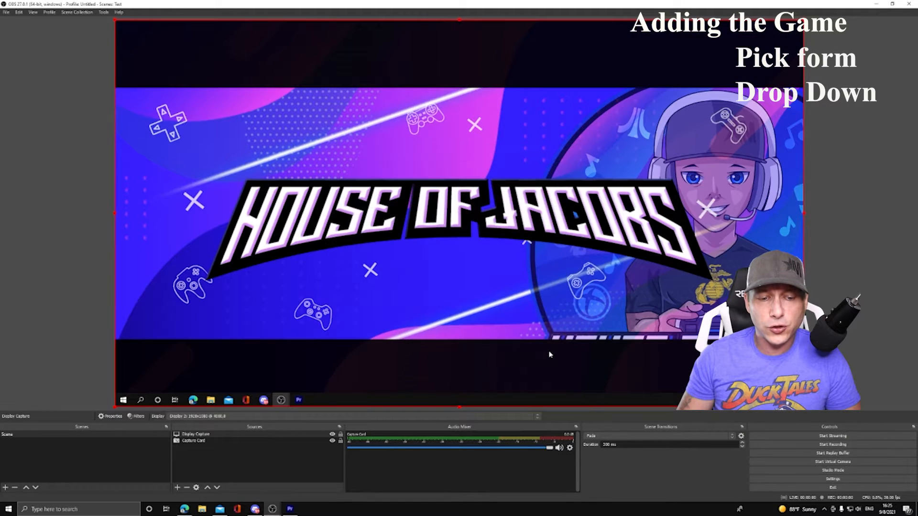
right_click(355, 226)
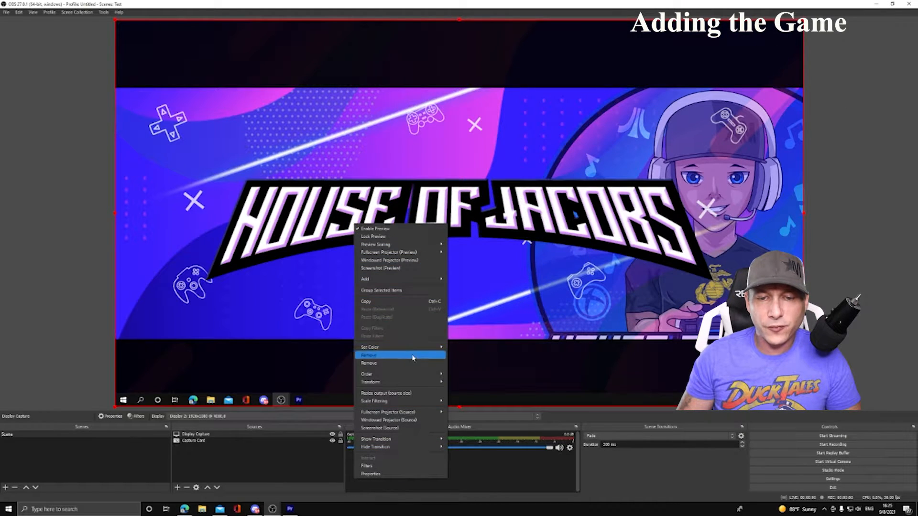
mouse_move(407, 382)
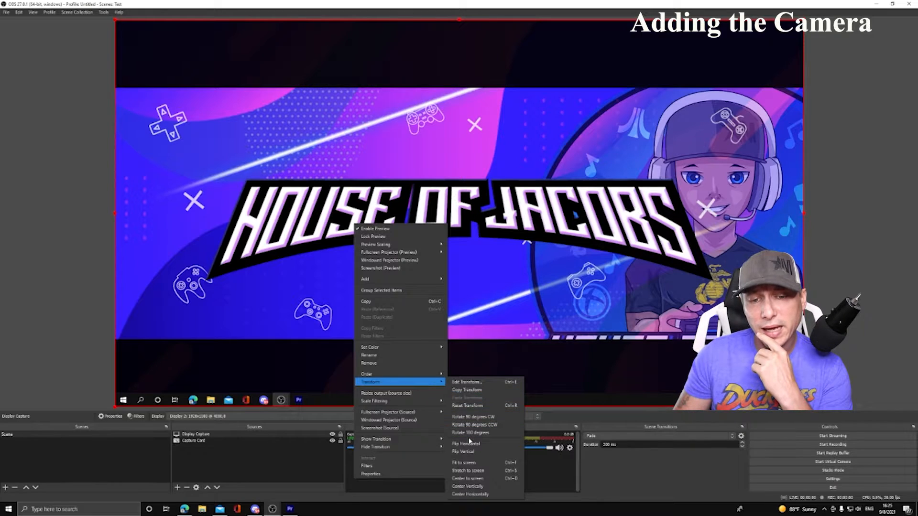
- Add a Video Capture Device source named Camera that uses the HD Pro Webcam C920
left_click(176, 488)
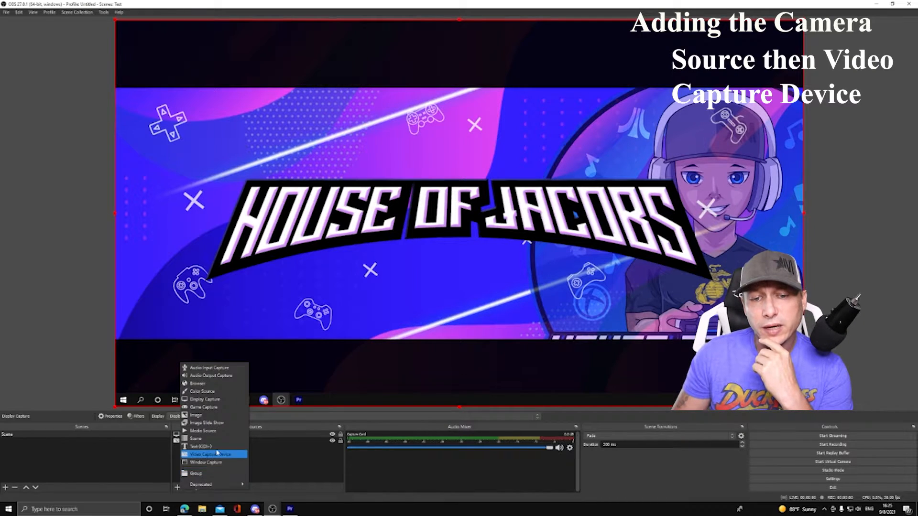
left_click(210, 454)
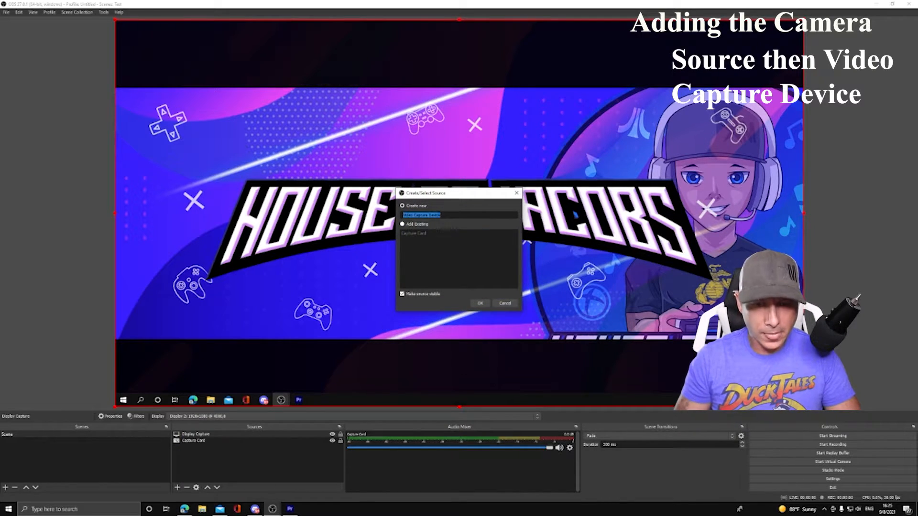
type("Camera")
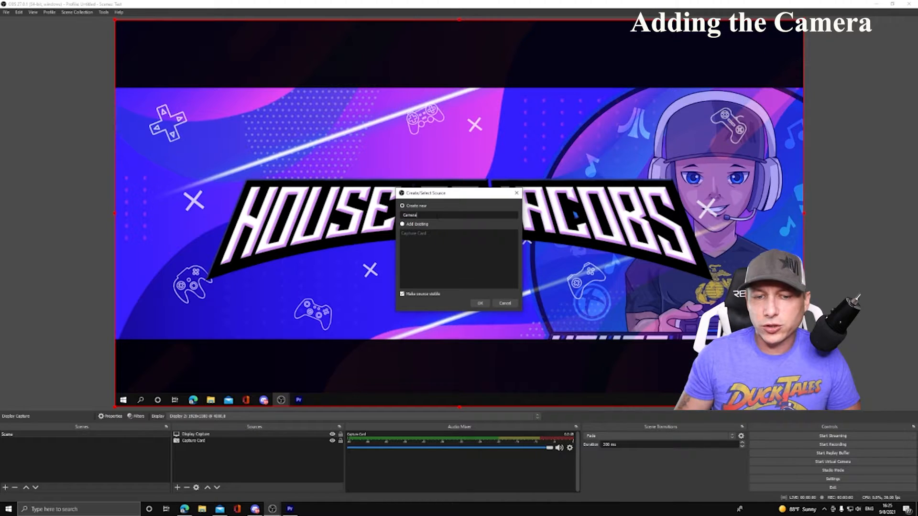
left_click(479, 304)
left_click(573, 237)
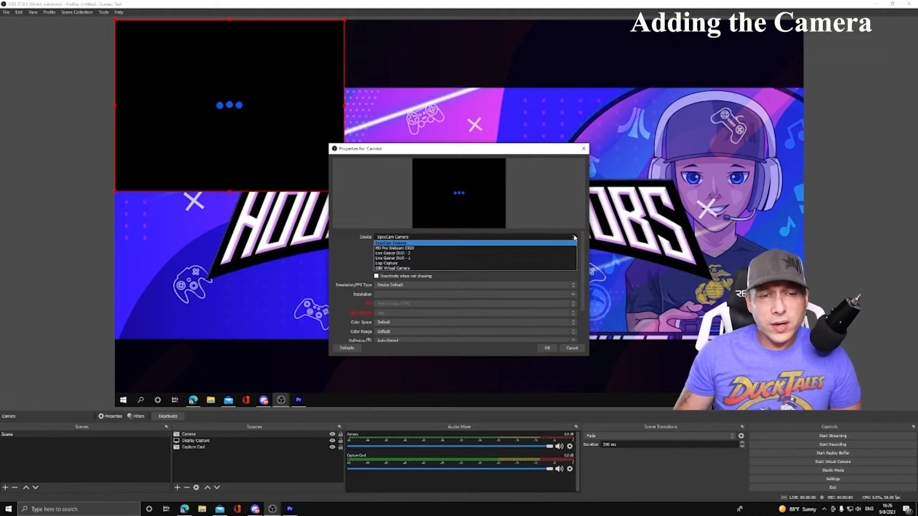
left_click(511, 248)
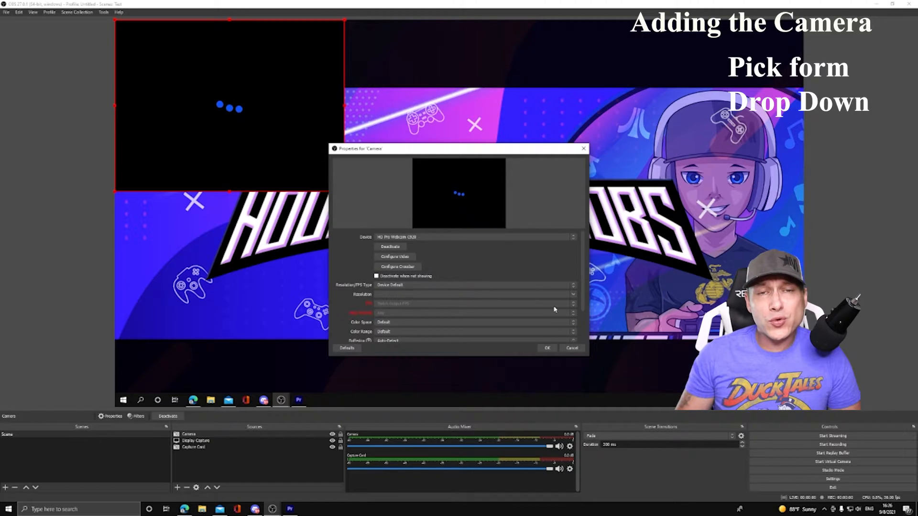
left_click(547, 348)
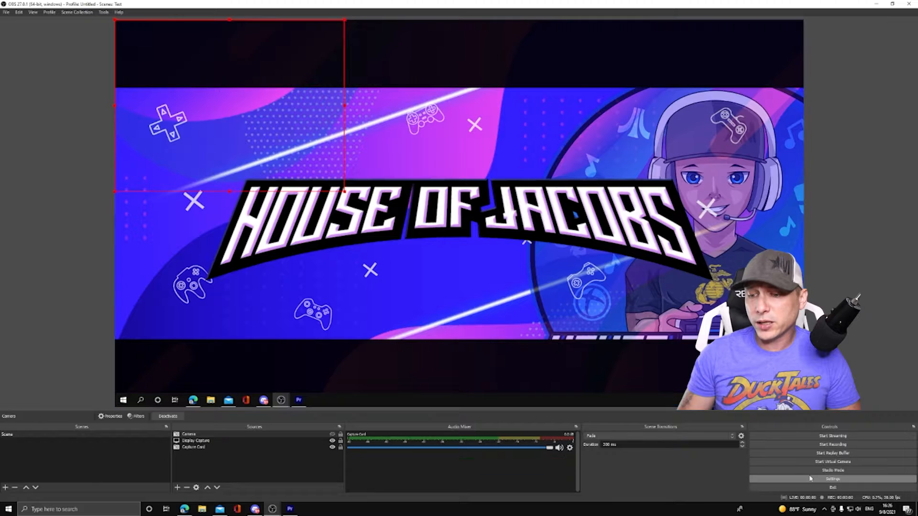
- Configure the global audio devices with Desktop Audio as Default and Mic/Auxiliary Audio as the Logitech G733 Gaming Headset microphone
left_click(812, 479)
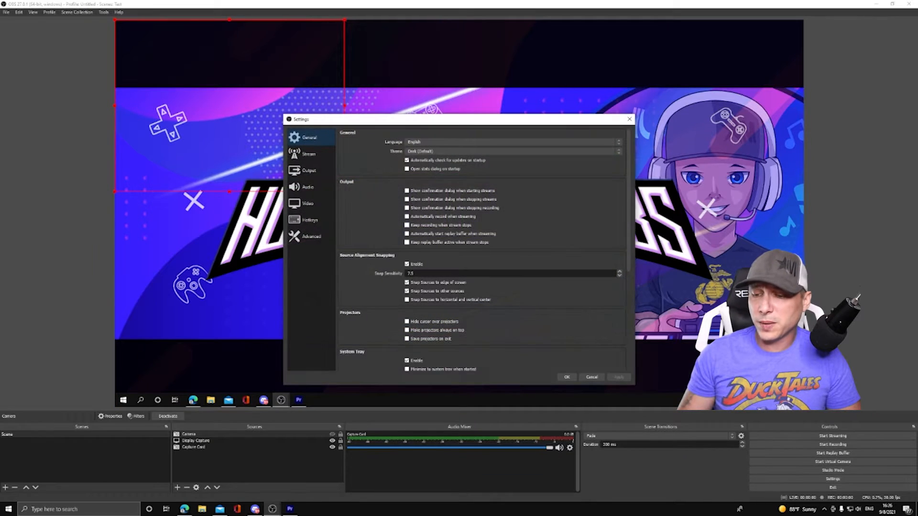
left_click(308, 187)
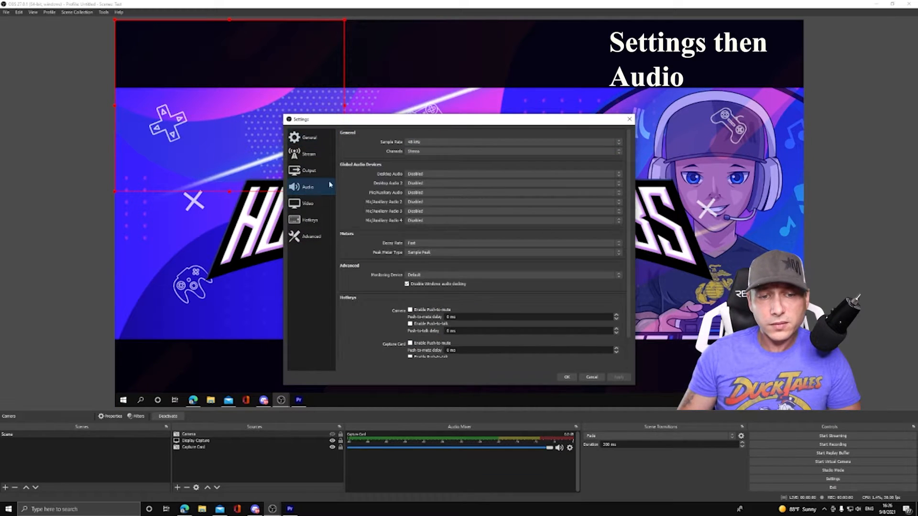
left_click(619, 174)
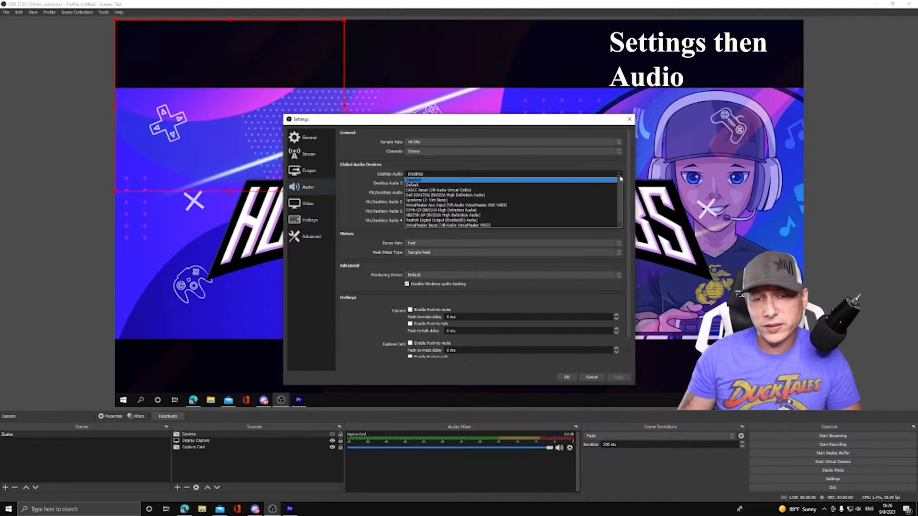
left_click(508, 185)
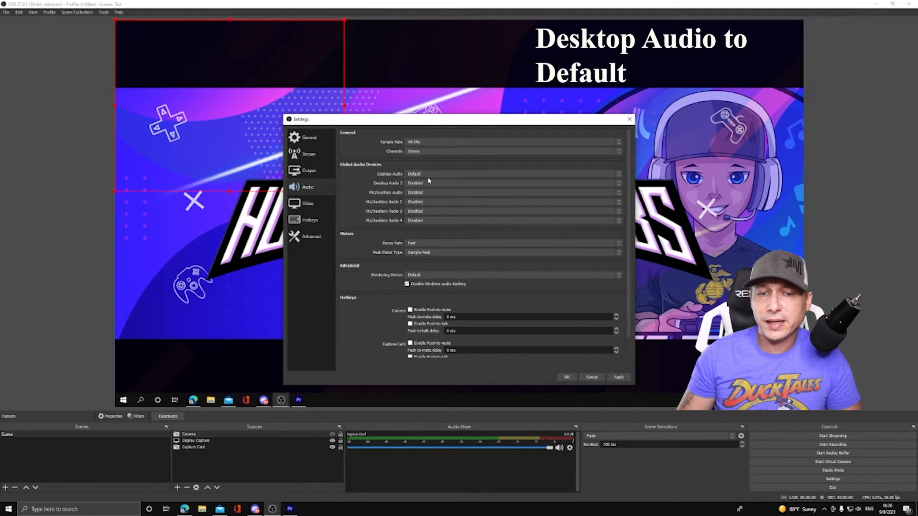
left_click(619, 193)
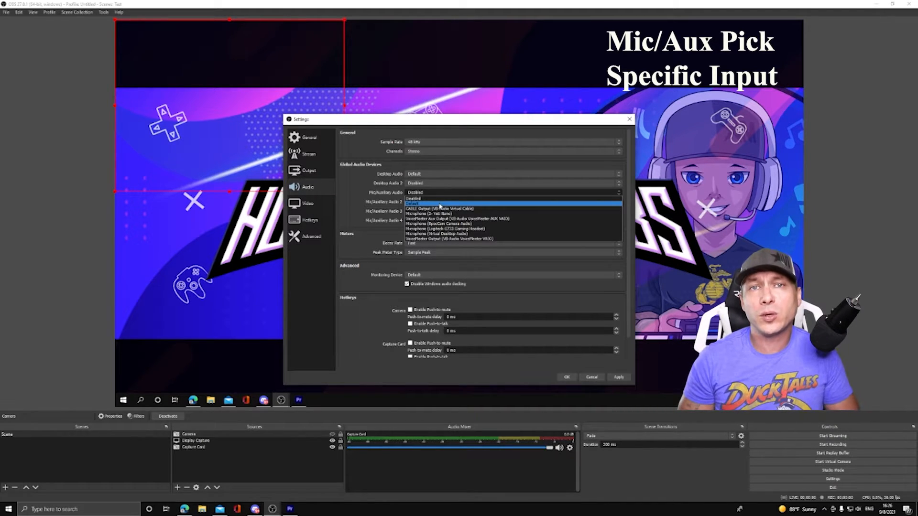
left_click(458, 229)
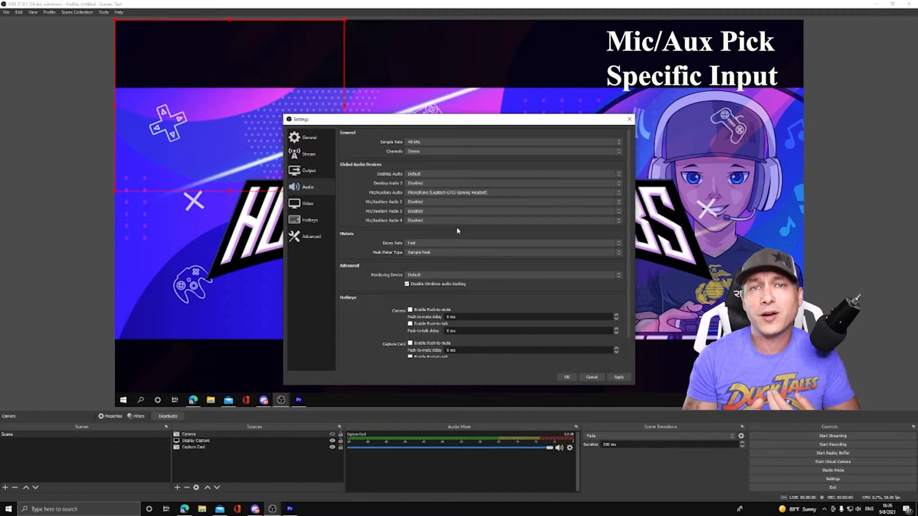
left_click(567, 377)
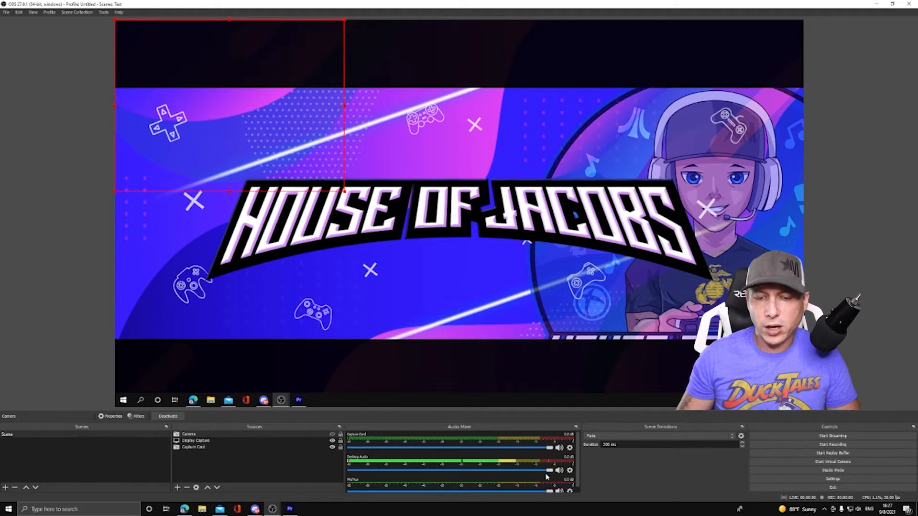
- Lower the Desktop Audio volume in the mixer to about -6.6 dB
left_click_drag(549, 470, 501, 473)
scroll(464, 459, "down", 1)
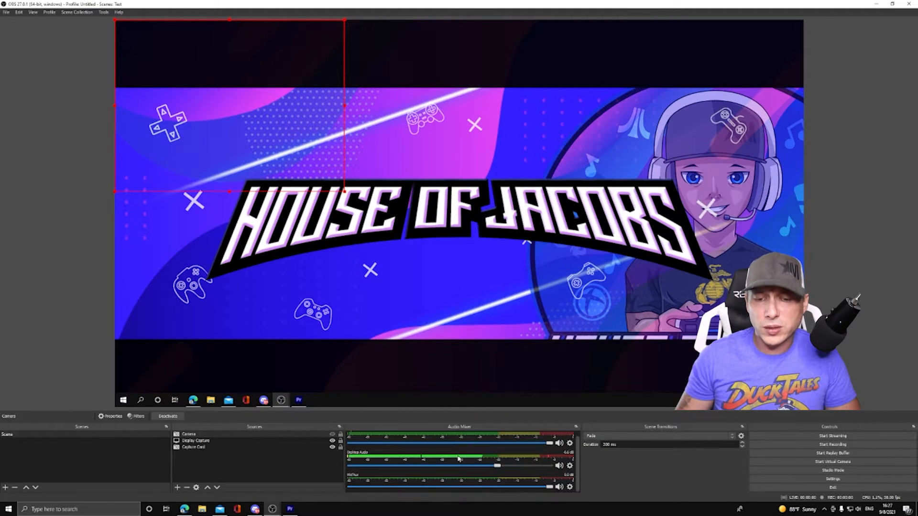
scroll(455, 446, "up", 1)
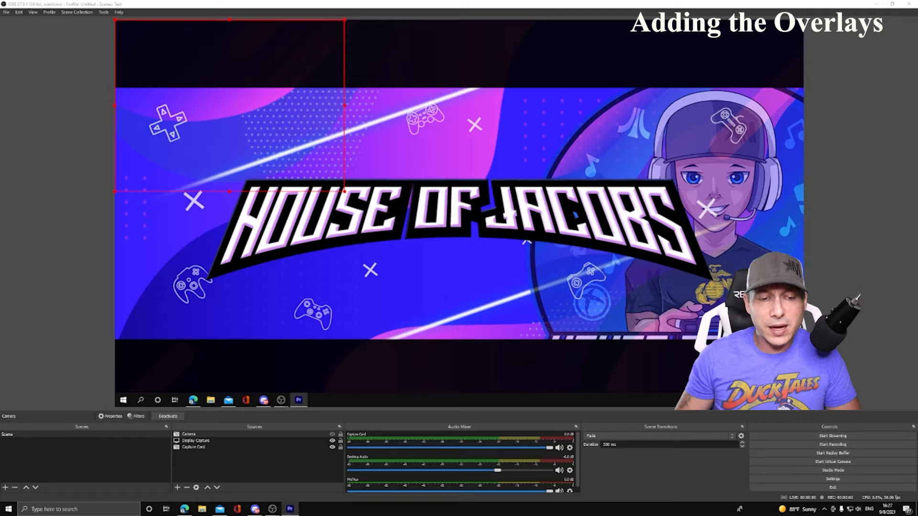
- Add a Browser source with the default name and set its size to 1920 by 1080
left_click(177, 488)
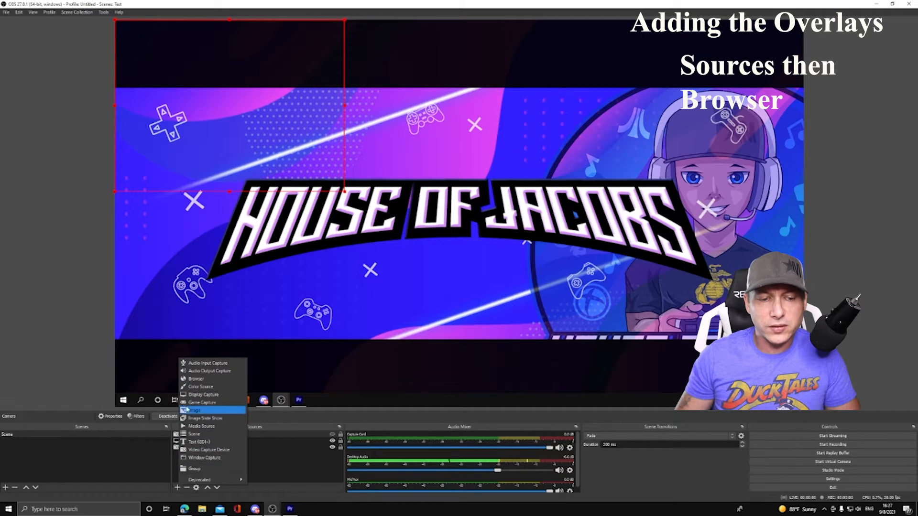
left_click(195, 379)
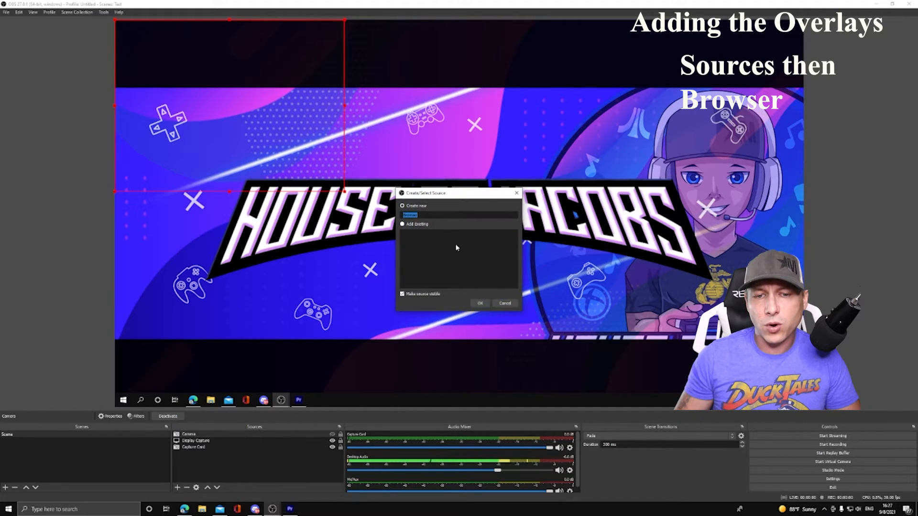
left_click(480, 303)
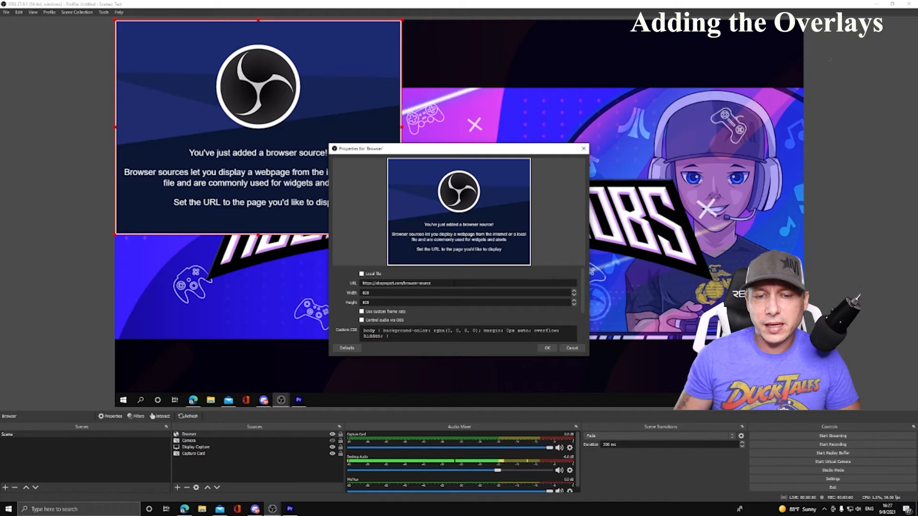
left_click_drag(402, 294, 349, 293)
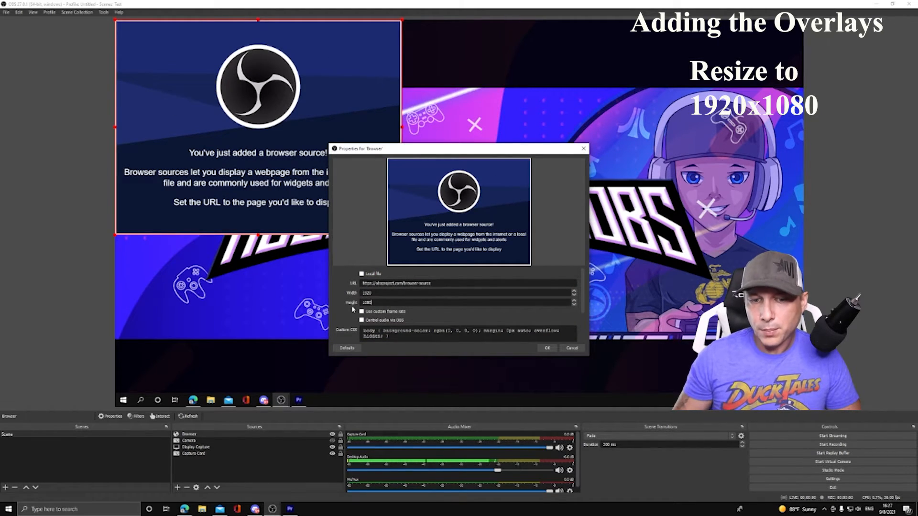
key("Return")
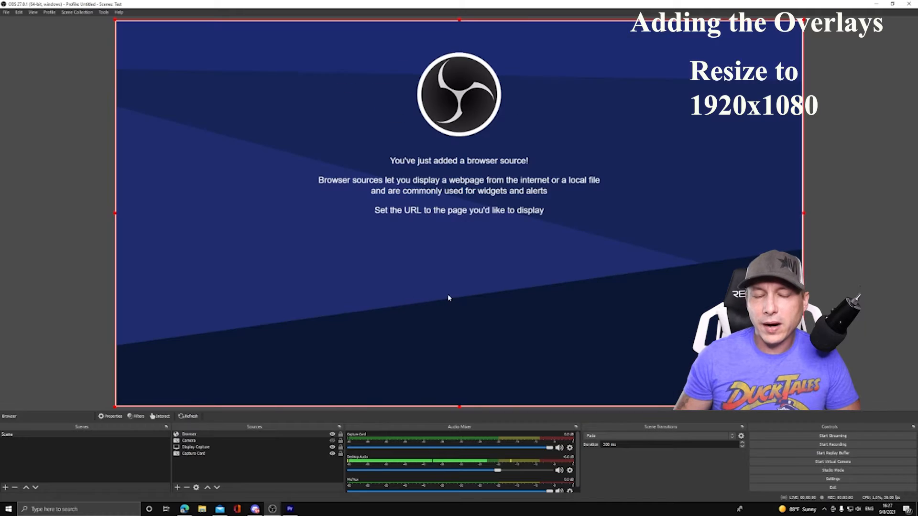
- Replace the Browser source's URL with the private StreamElements overlay link and accept the properties
double_click(189, 434)
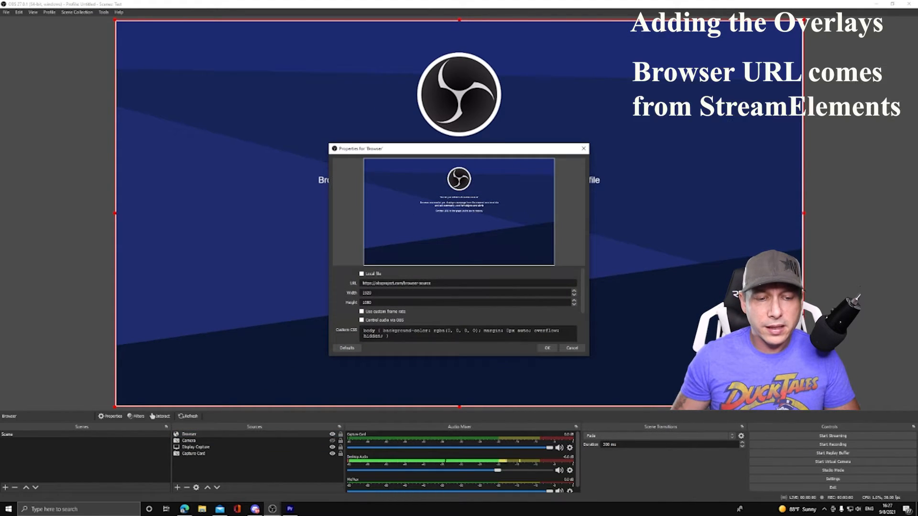
left_click_drag(419, 283, 362, 282)
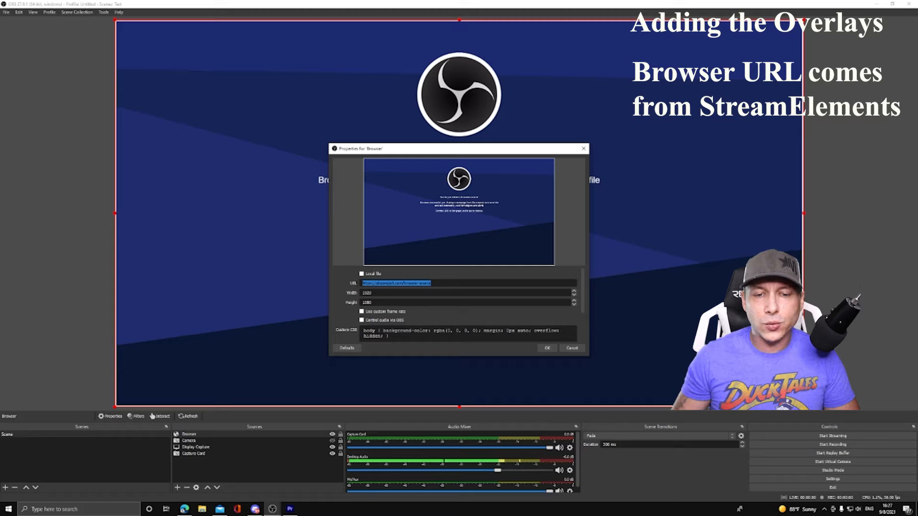
key("ctrl+v")
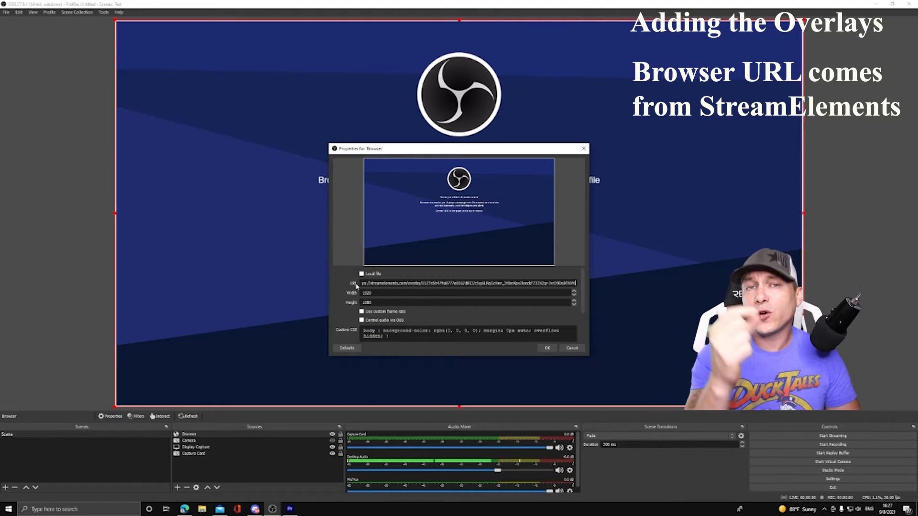
left_click(549, 349)
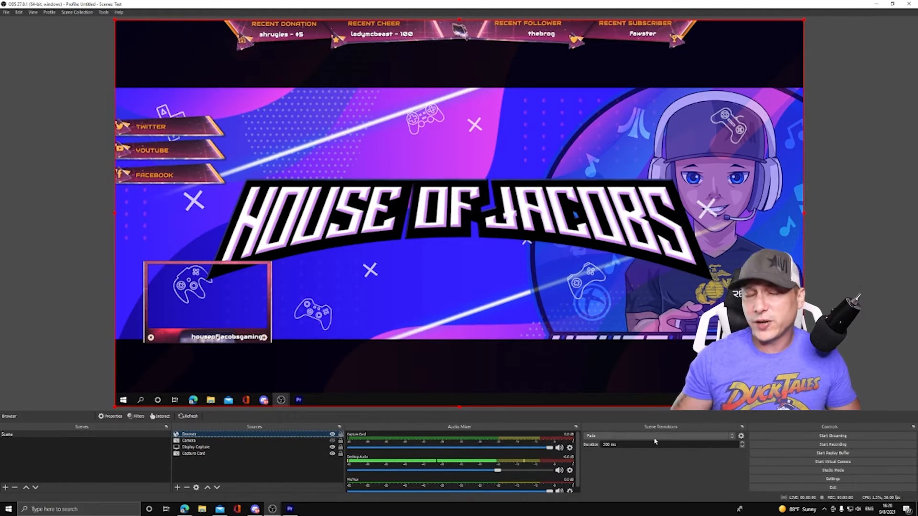
- Set the streaming service to Twitch in the stream settings and connect the Twitch account
left_click(832, 479)
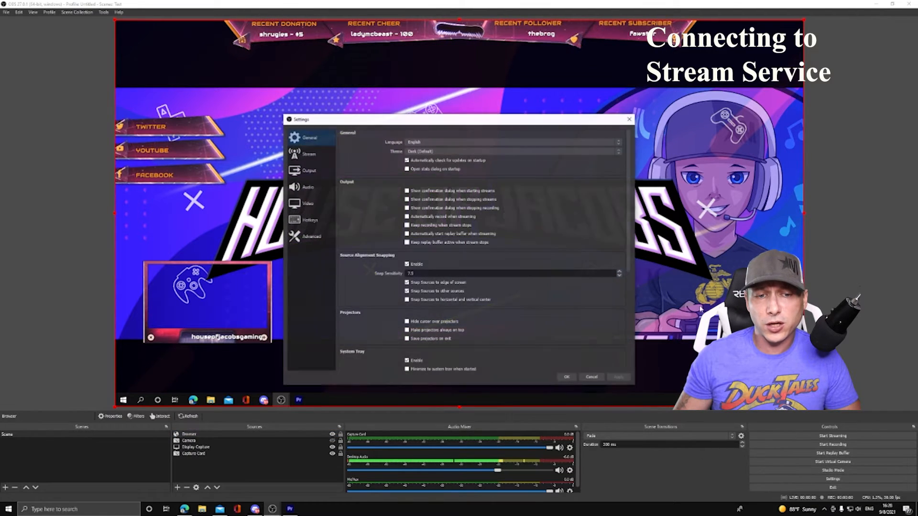
left_click(308, 154)
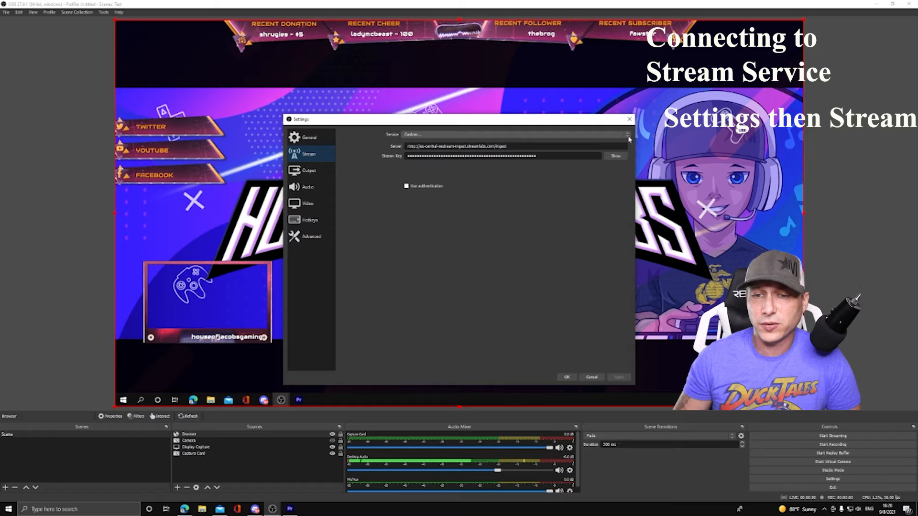
left_click(475, 135)
left_click(475, 146)
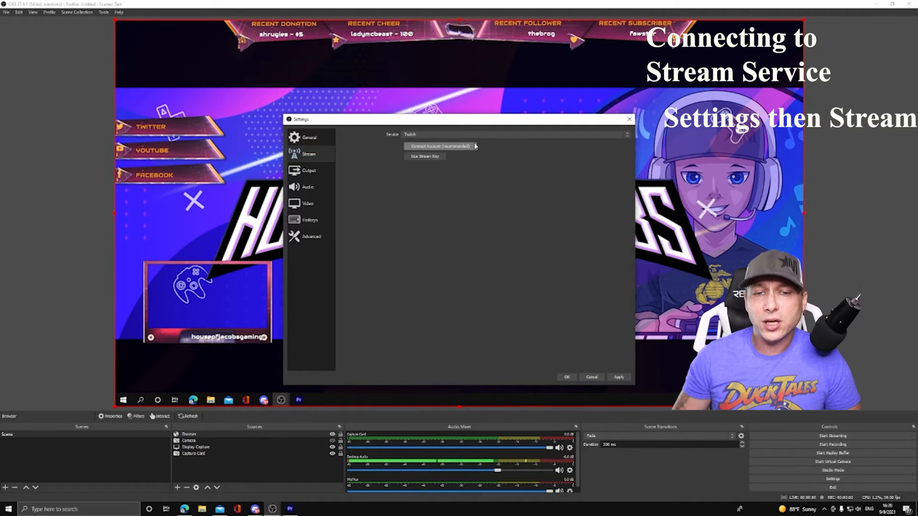
left_click(438, 148)
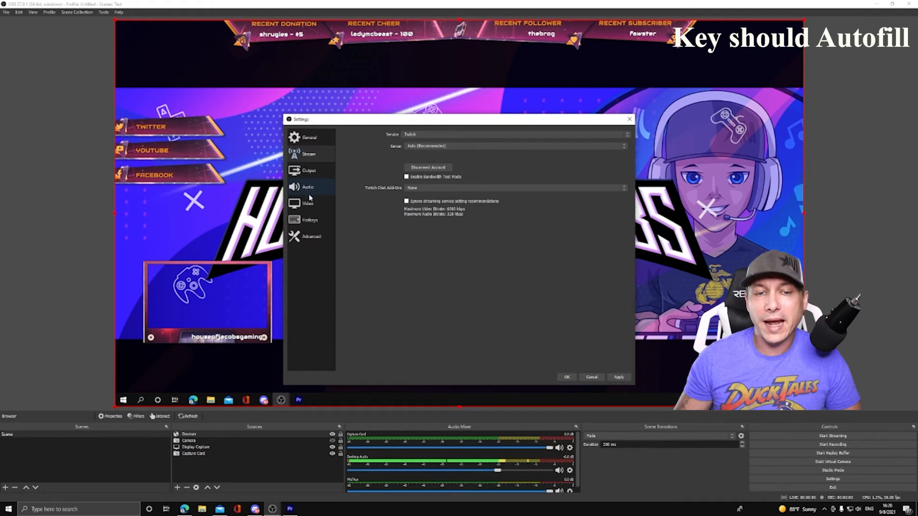
- Set the streaming output encoder to NVIDIA NVENC H.264 (new)
left_click(307, 176)
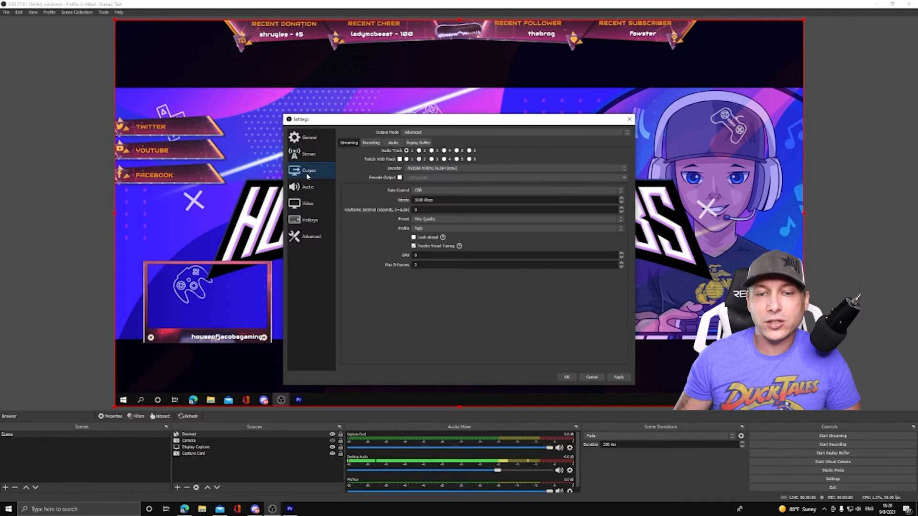
left_click(624, 169)
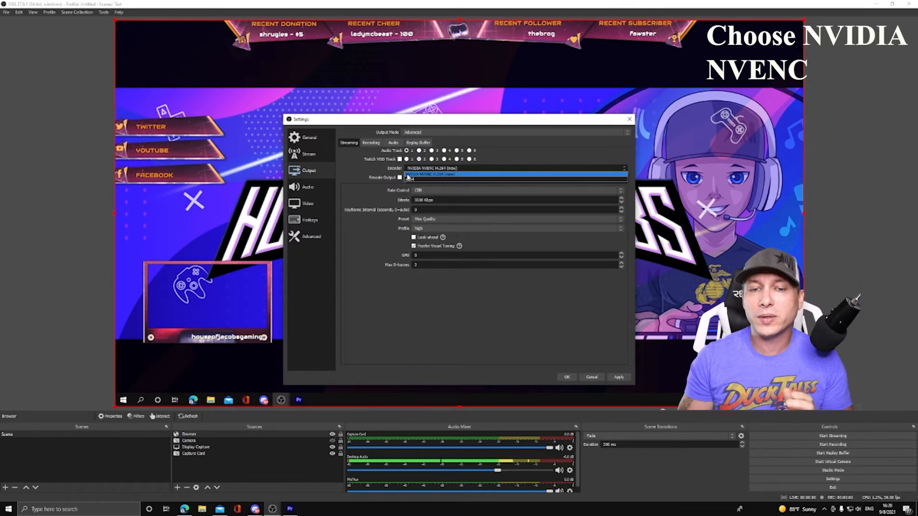
left_click(447, 175)
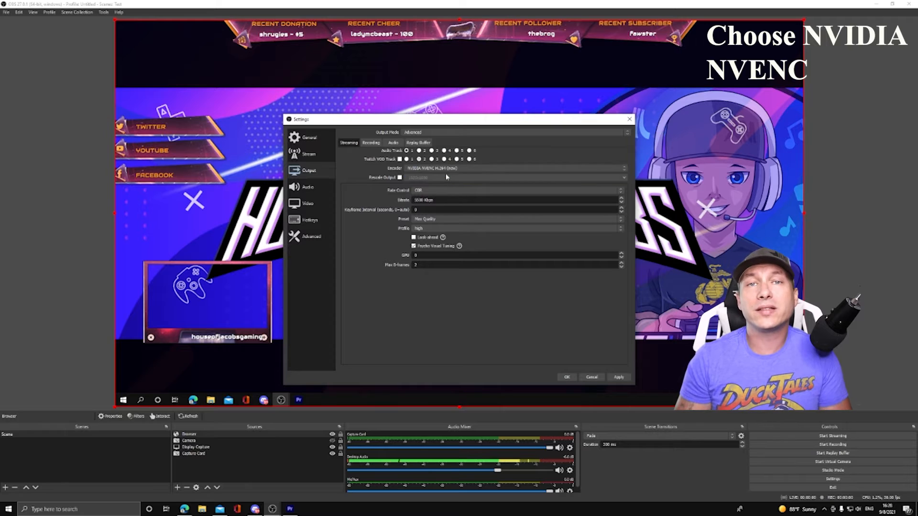
left_click(624, 169)
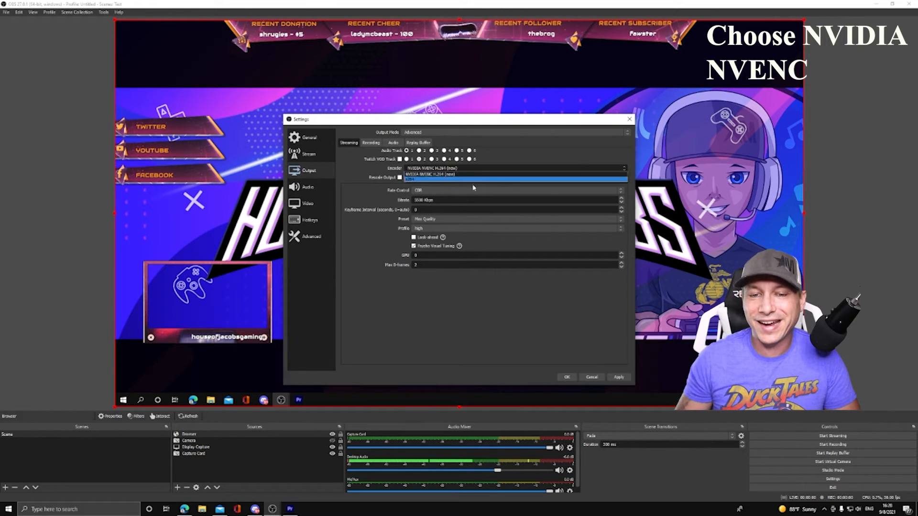
left_click(420, 174)
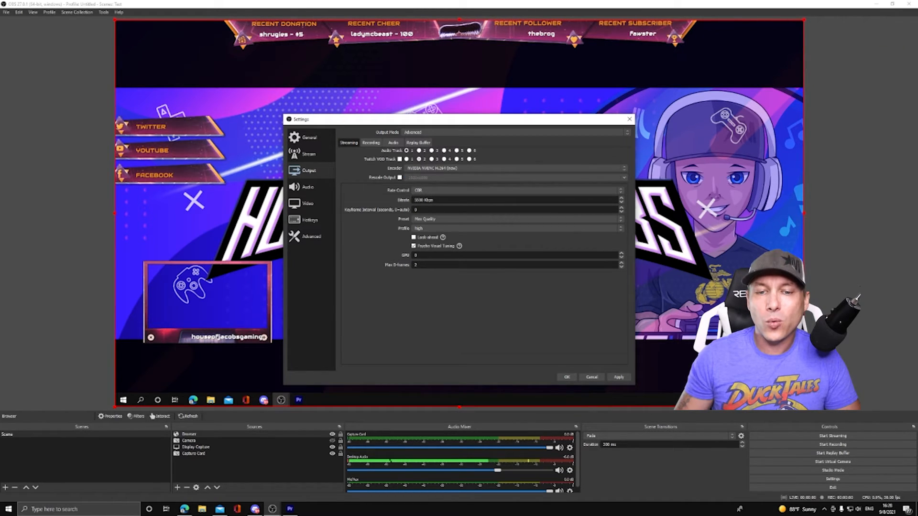
- Choose the Max Quality preset for the streaming encoder and apply the settings
left_click(621, 219)
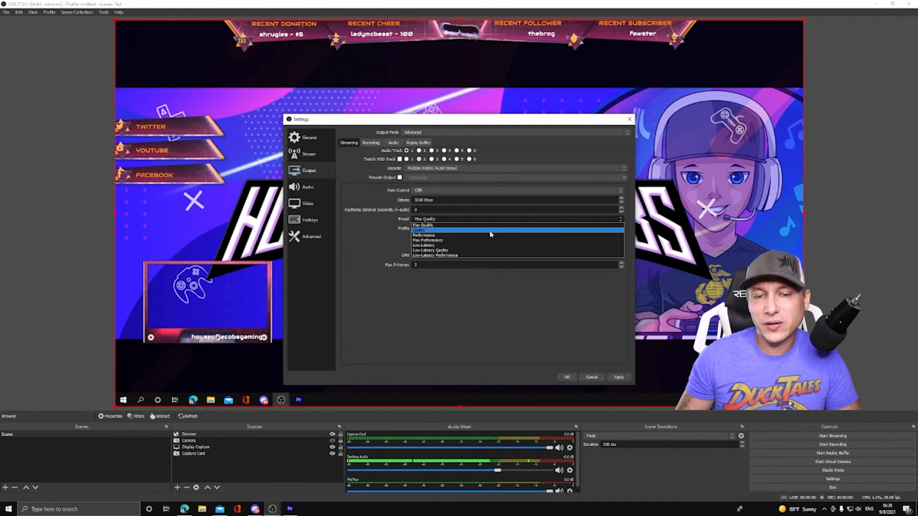
left_click(437, 225)
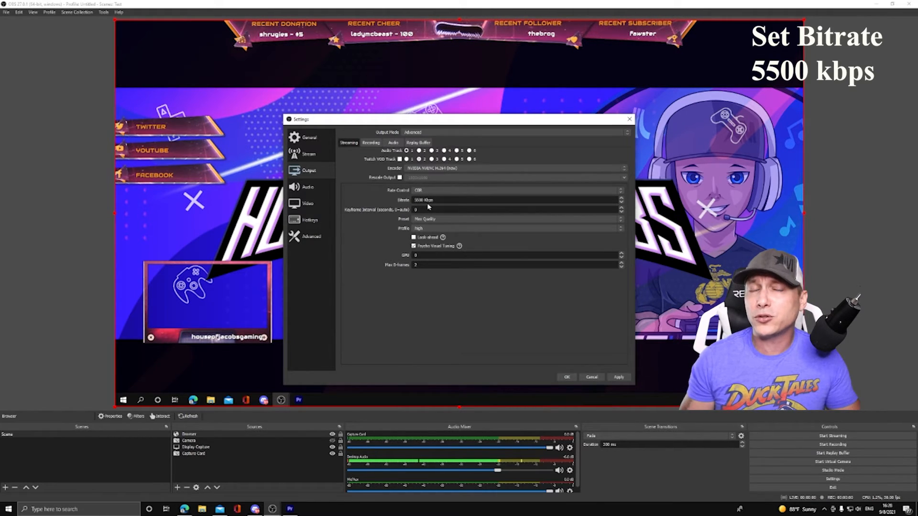
left_click(621, 220)
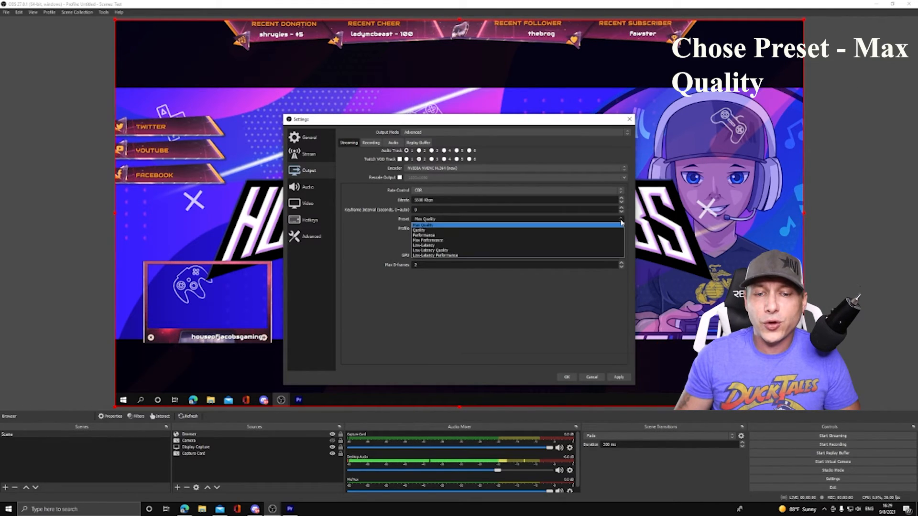
left_click(434, 225)
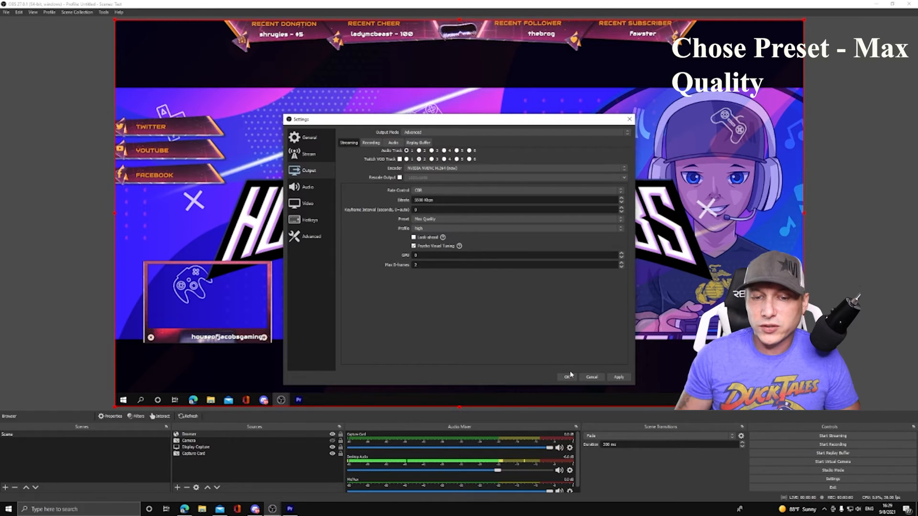
left_click(617, 377)
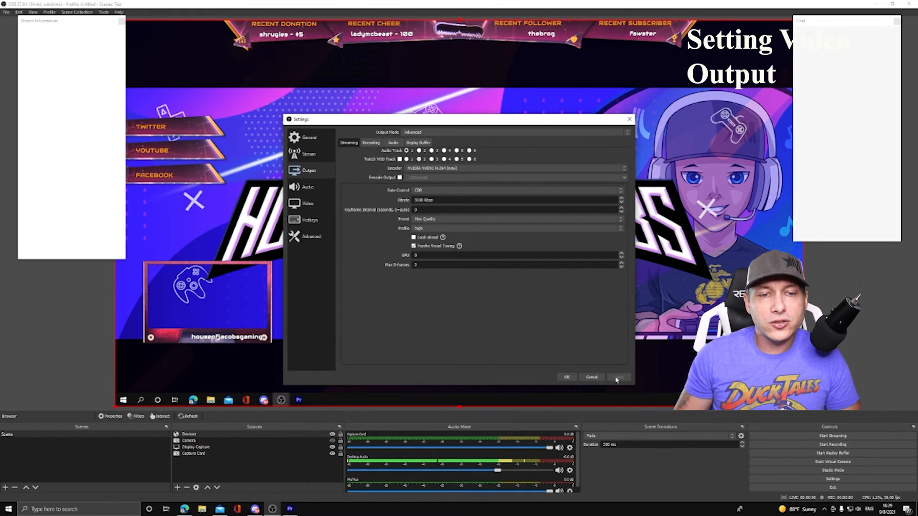
- Configure the video output with a 1280x720 scaled resolution and 30 FPS, and accept the settings
left_click(318, 206)
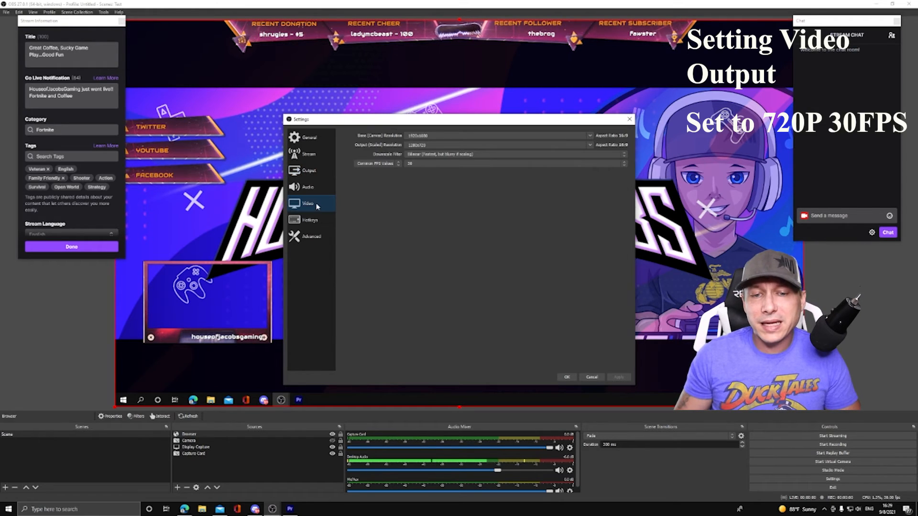
left_click(590, 145)
left_click(436, 167)
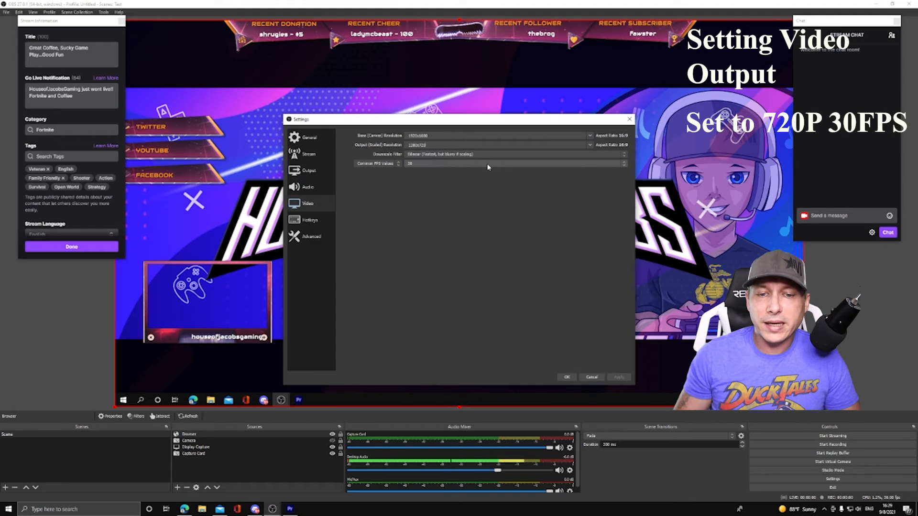
left_click(625, 163)
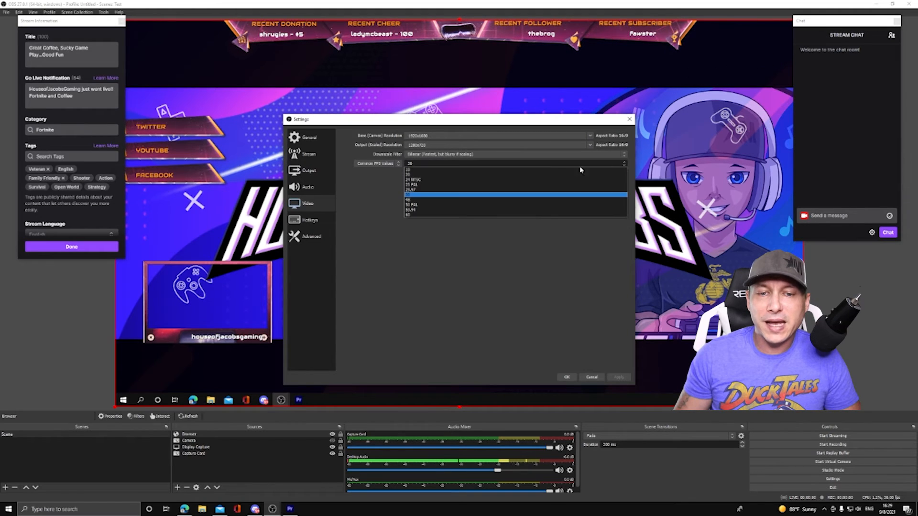
left_click(429, 195)
left_click(566, 377)
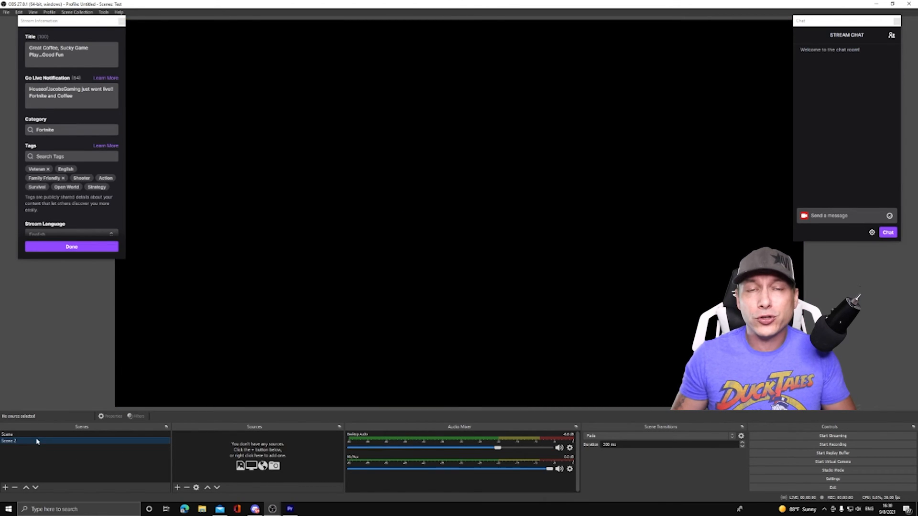
- Remove the empty Scene 2 and add a fresh scene with the default name Scene 2
left_click(17, 487)
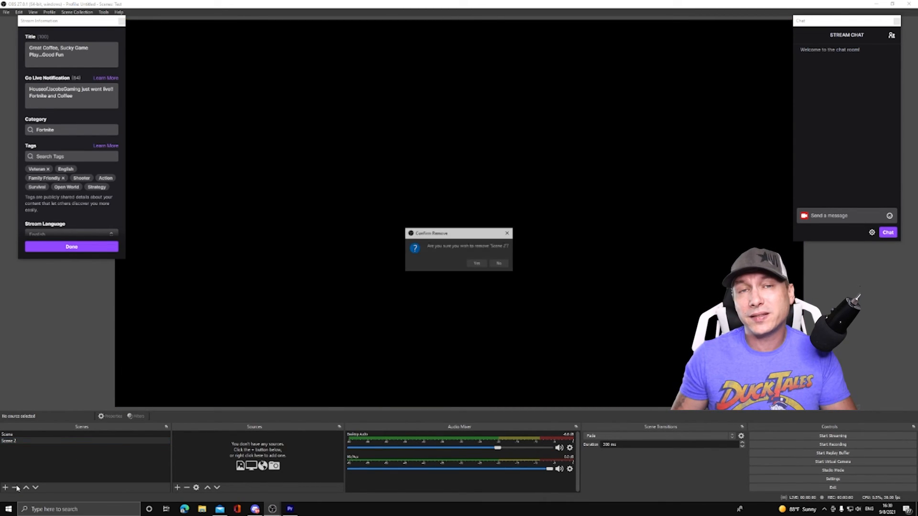
left_click(484, 265)
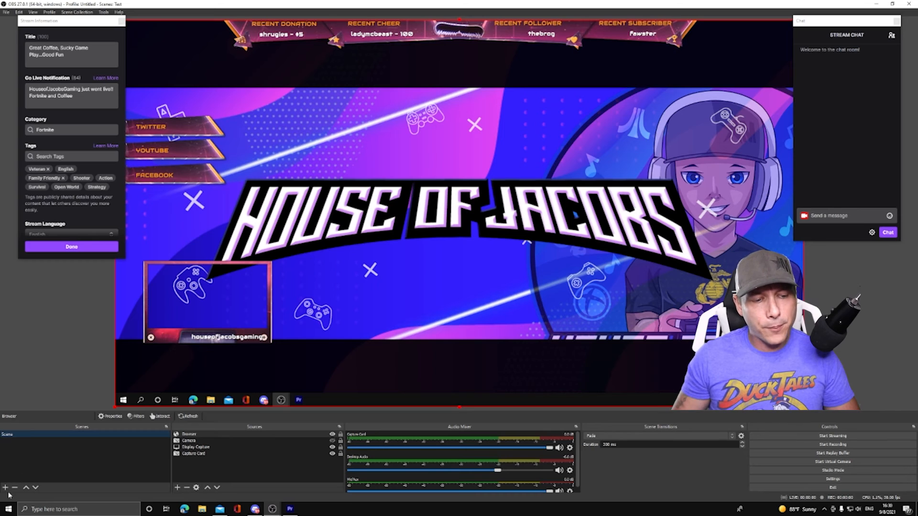
left_click(6, 487)
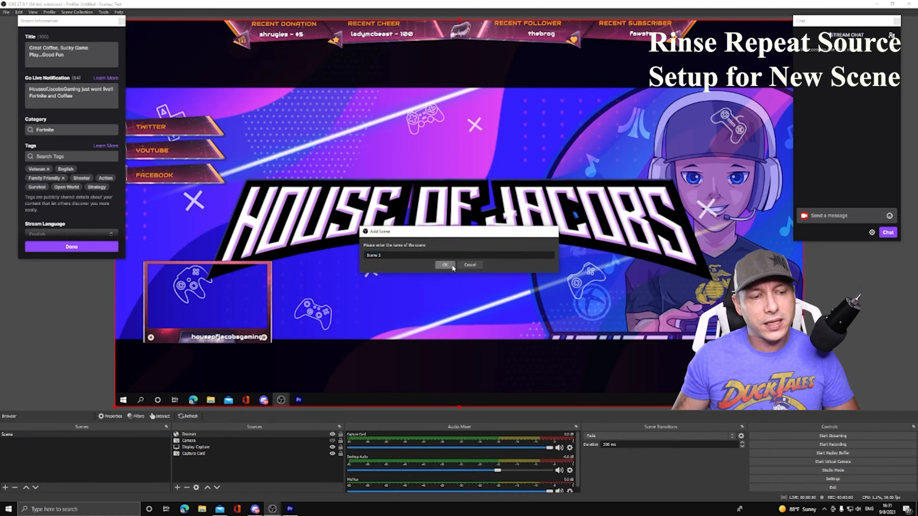
left_click(446, 266)
- Add a new Browser source with the default name to Scene 2 for the Be Right Back overlay
left_click(177, 487)
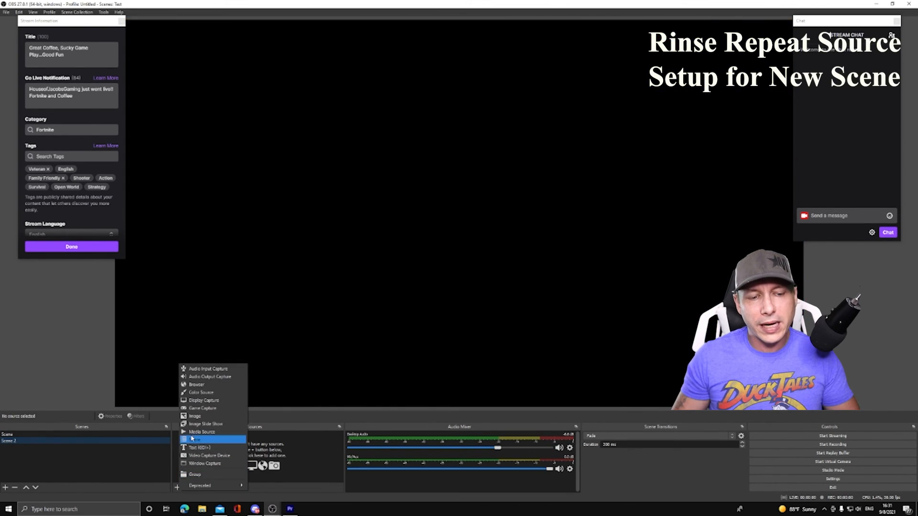
left_click(206, 376)
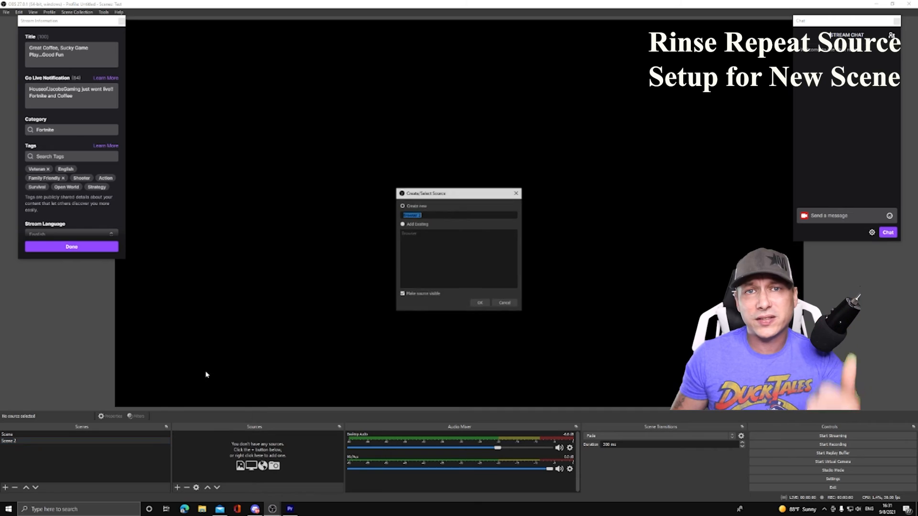
left_click(480, 303)
left_click(546, 349)
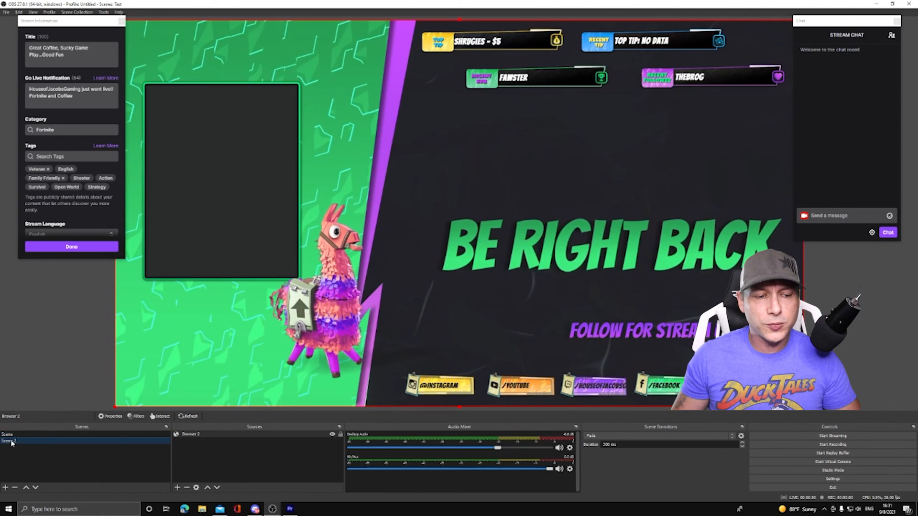
- Switch to the first scene and back to Scene 2 to preview the transition between them
left_click(10, 434)
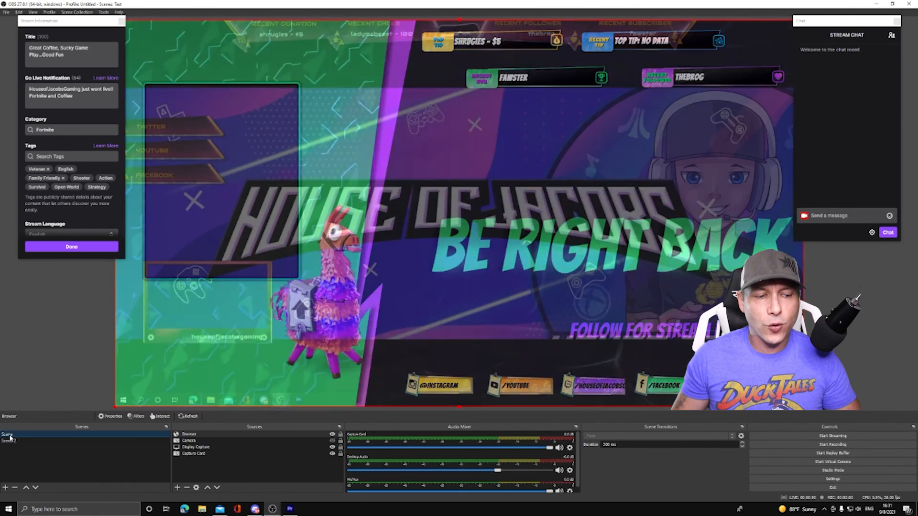
left_click(24, 440)
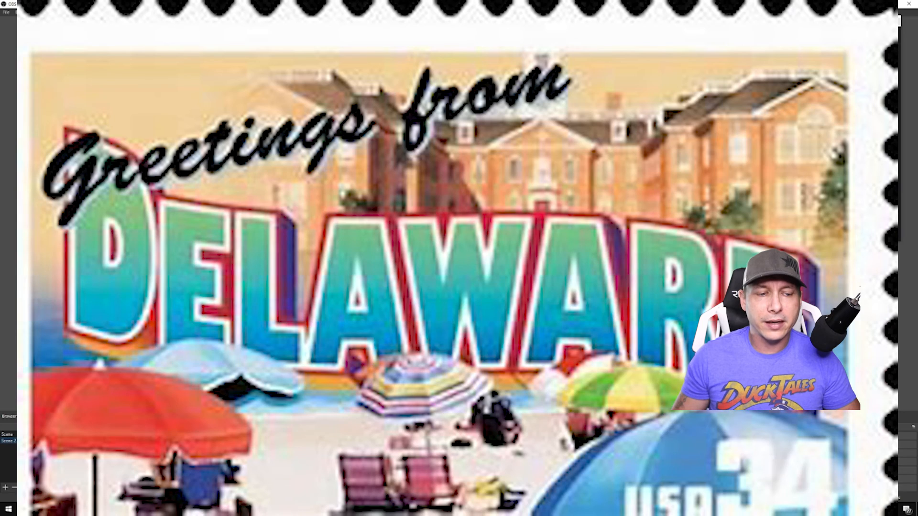